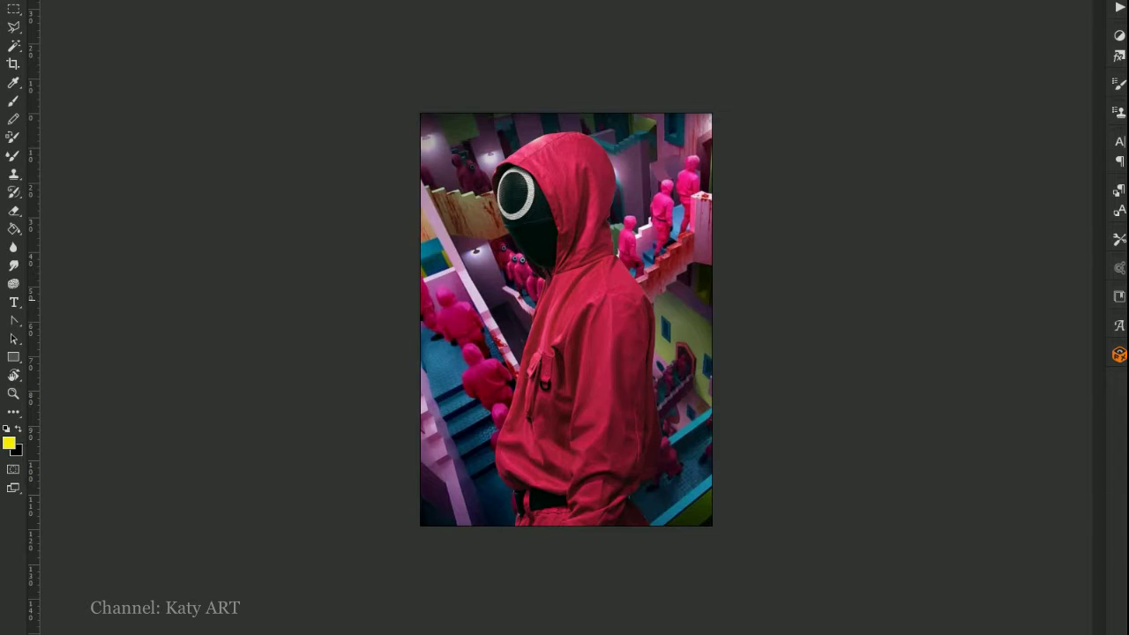
Step: Render the city background in high-contrast Linocut black and white, keeping the red-suited figure in colour
{"action": "left_click_drag", "start_coordinate": [694, 270], "coordinate": [694, 270]}
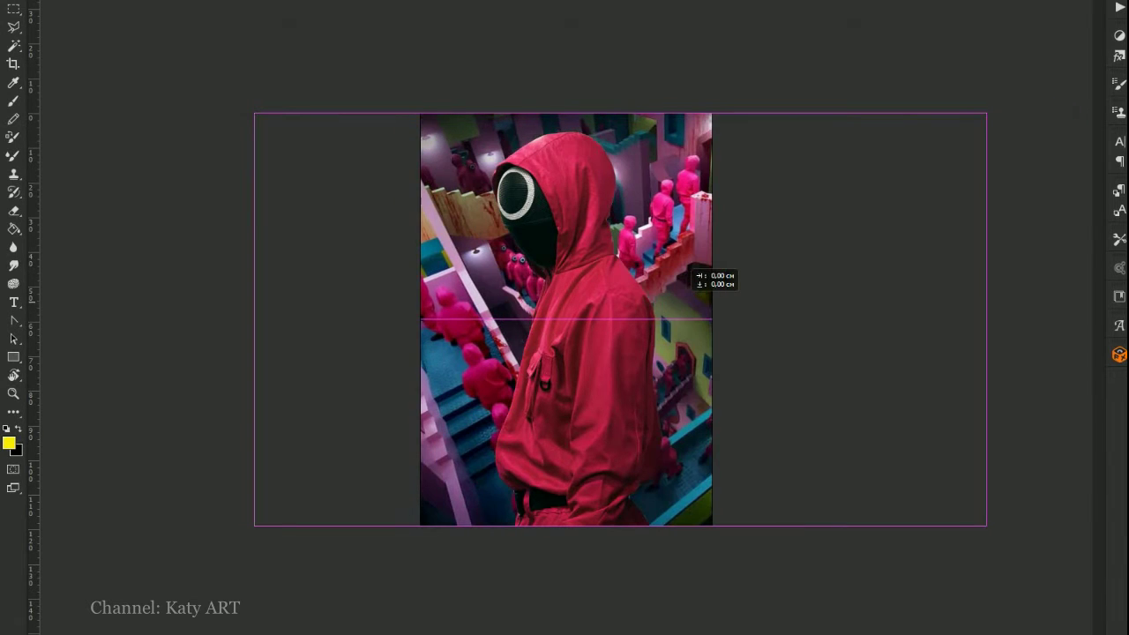
{"action": "left_click_drag", "start_coordinate": [693, 270], "coordinate": [687, 277]}
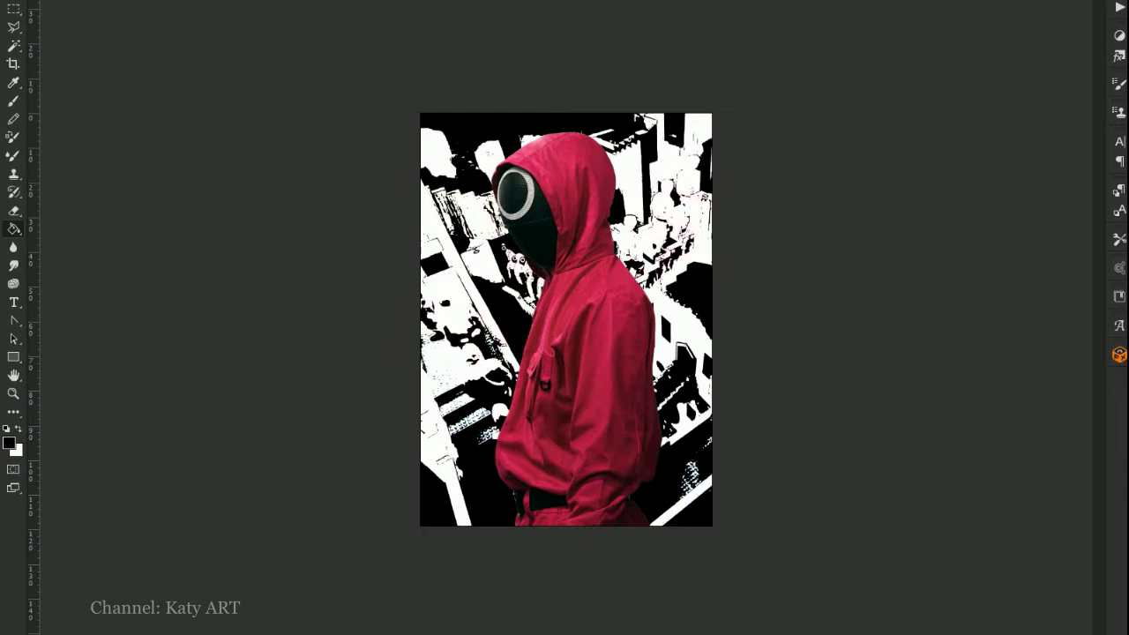
Step: Blend the black-and-white layer into the colour photo and zoom in on the hoodie's line hatching
{"action": "key", "text": "ctrl+z"}
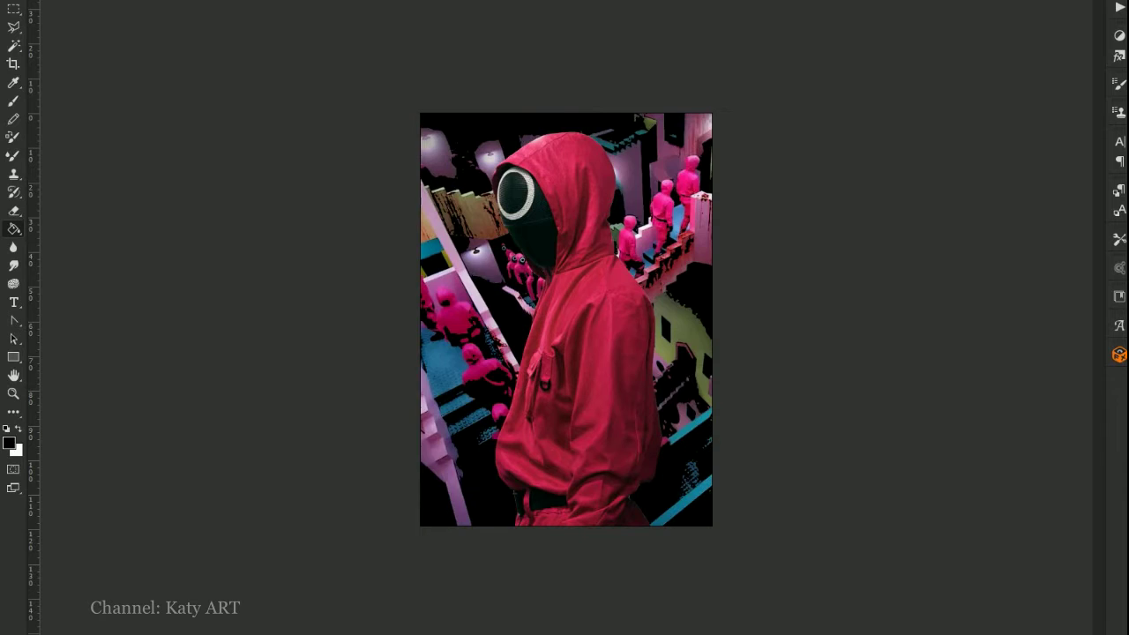
{"action": "key", "text": "ctrl+plus"}
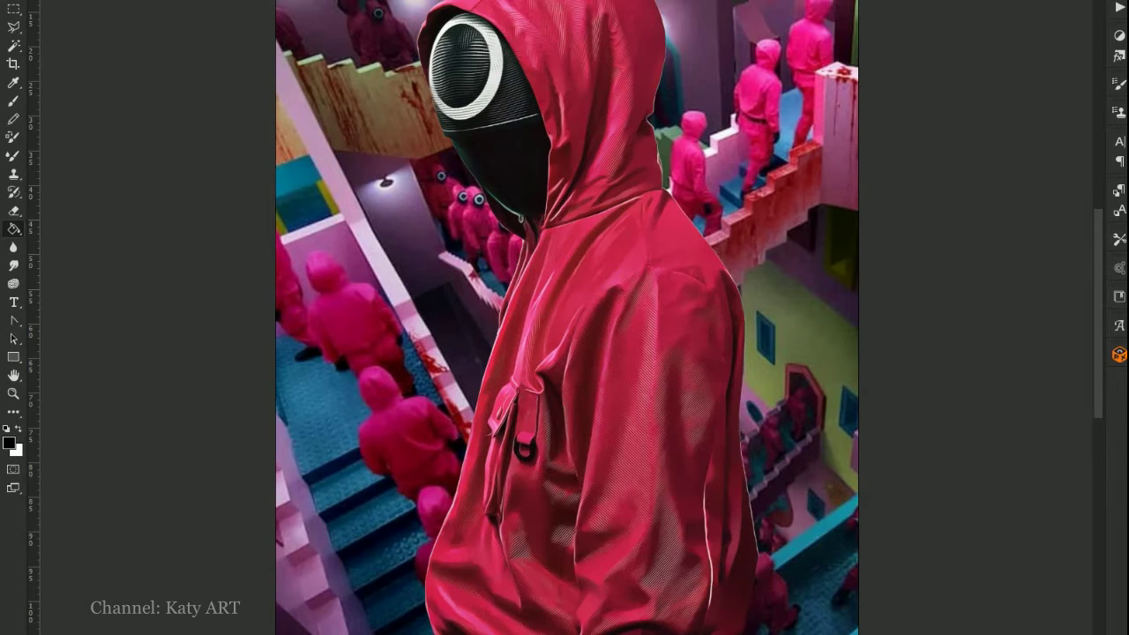
Step: Choose the large 5000 px scatter brush for painting in pink
{"action": "key", "text": "ctrl+minus"}
{"action": "key", "text": "ctrl+minus"}
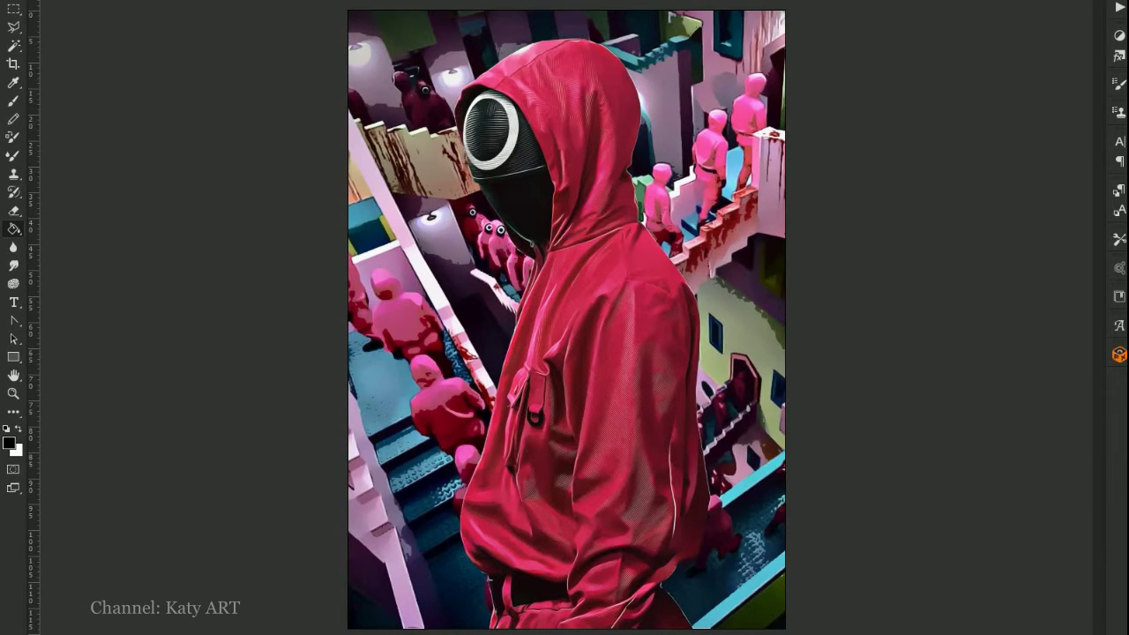
{"action": "key", "text": "b"}
{"action": "right_click", "coordinate": [589, 106]}
{"action": "left_click", "coordinate": [698, 202]}
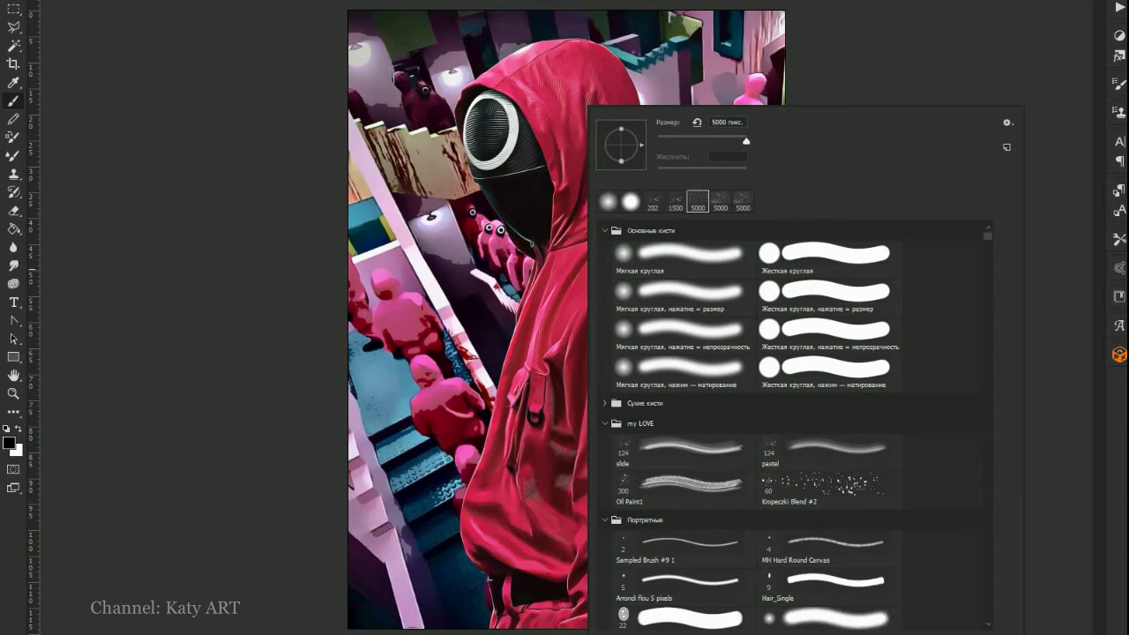
{"action": "key", "text": "Escape"}
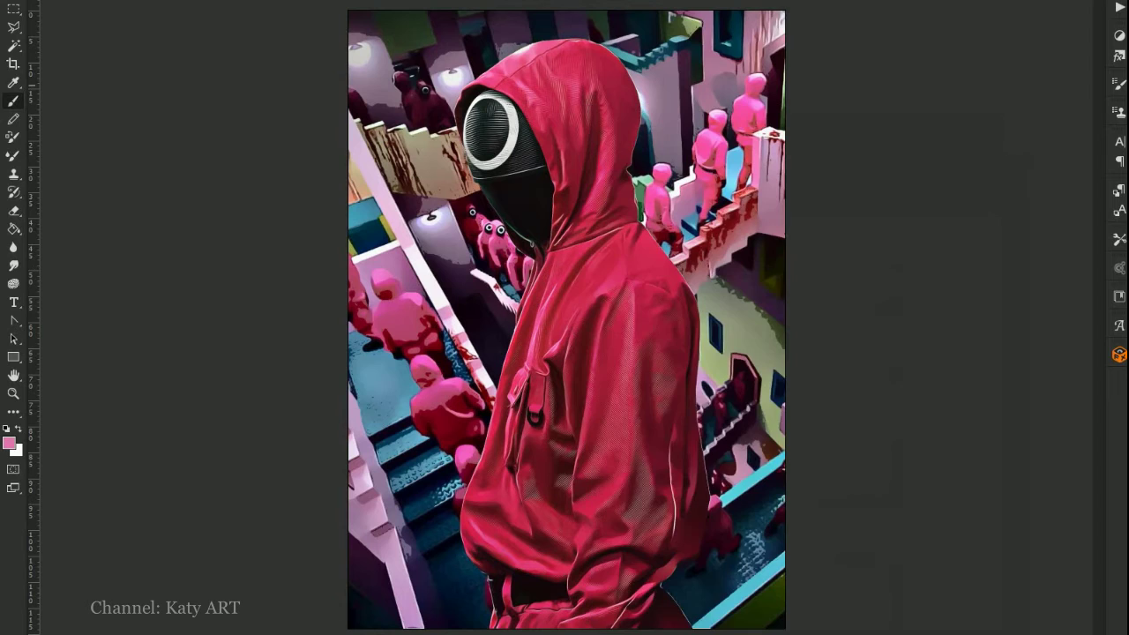
Step: Scatter pink speckles over the guard and the staircases, then view the whole poster
{"action": "left_click", "coordinate": [564, 159]}
{"action": "left_click_drag", "start_coordinate": [599, 451], "coordinate": [562, 440]}
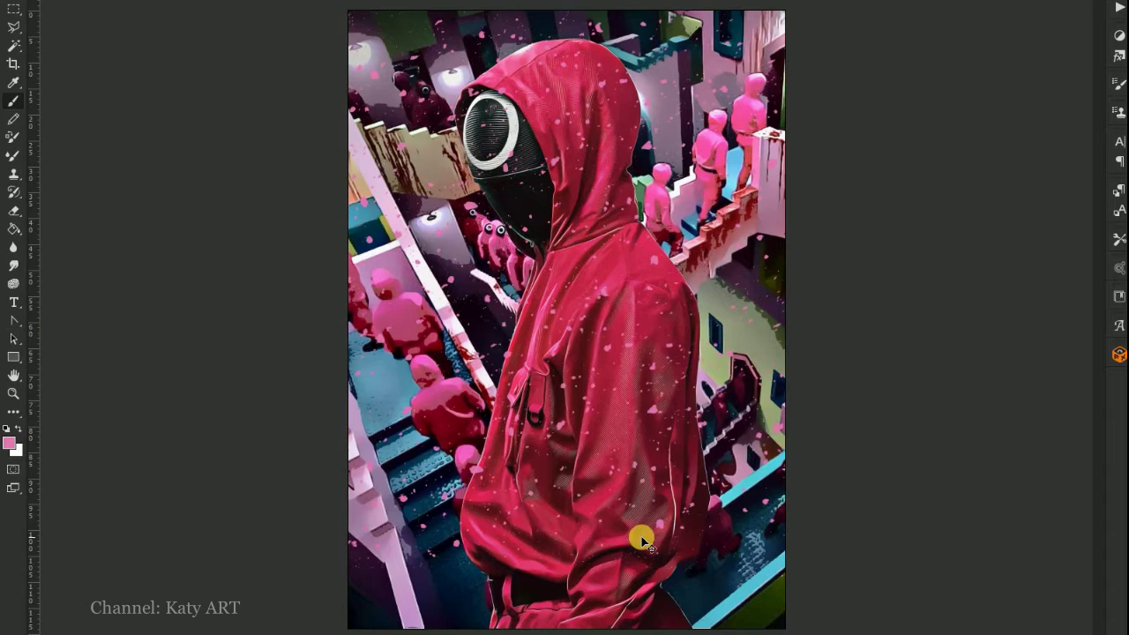
{"action": "key", "text": "ctrl+minus"}
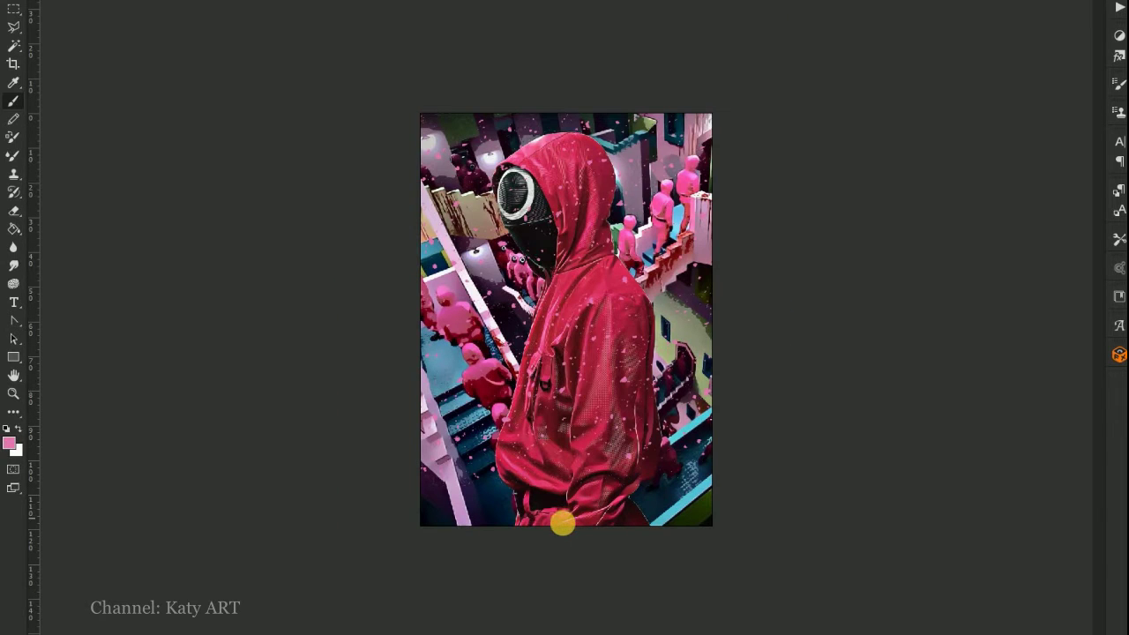
{"action": "left_click", "coordinate": [569, 527]}
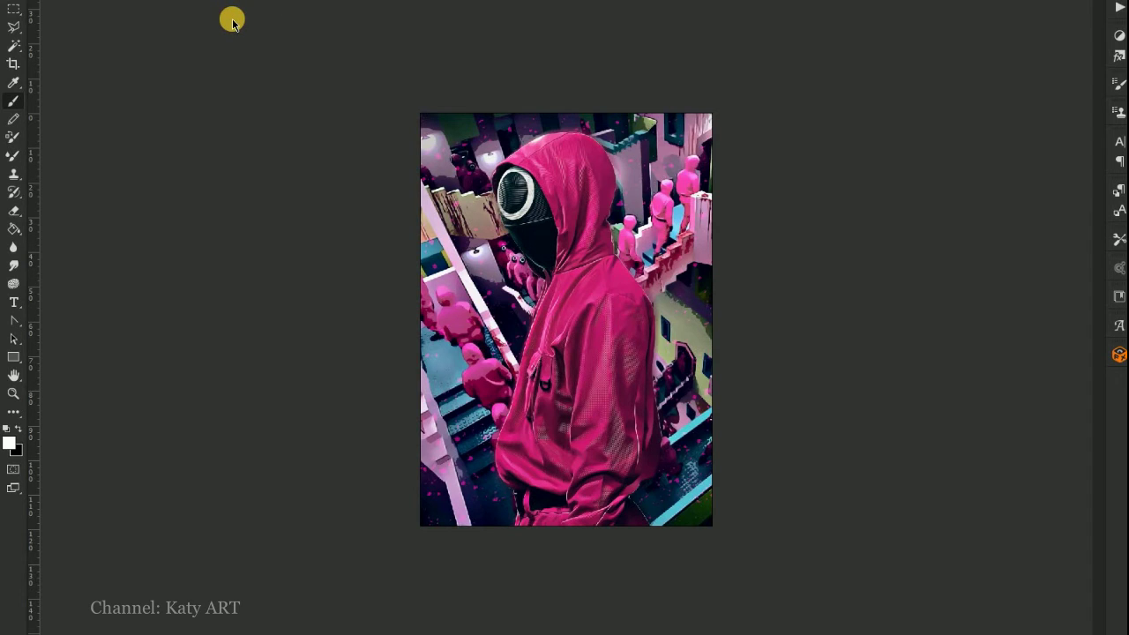
{"action": "key", "text": "ctrl+plus"}
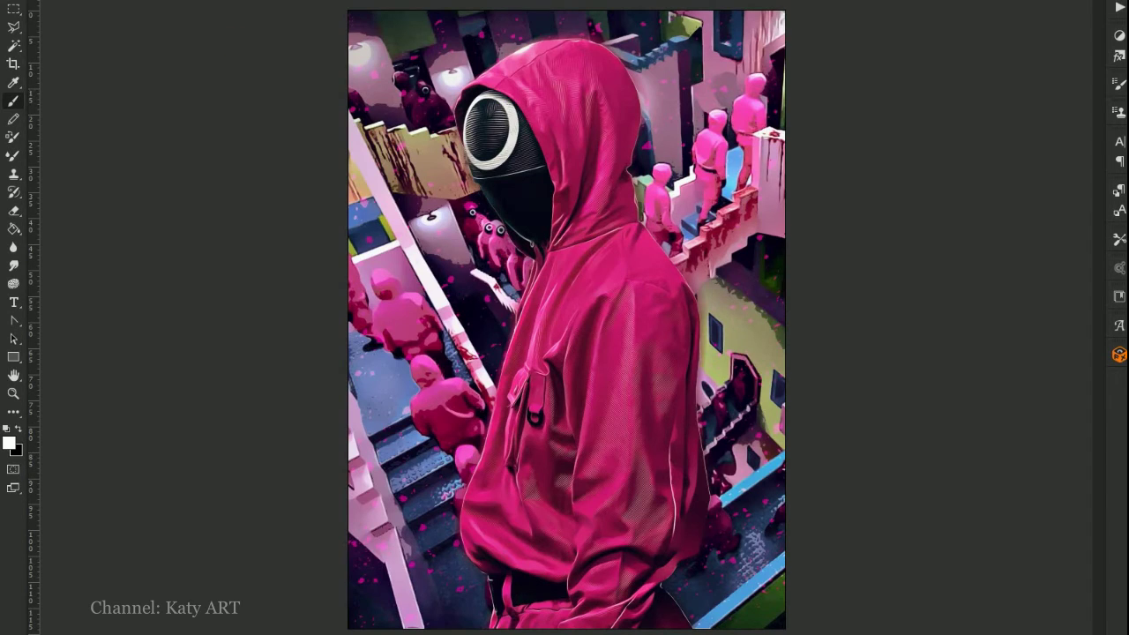